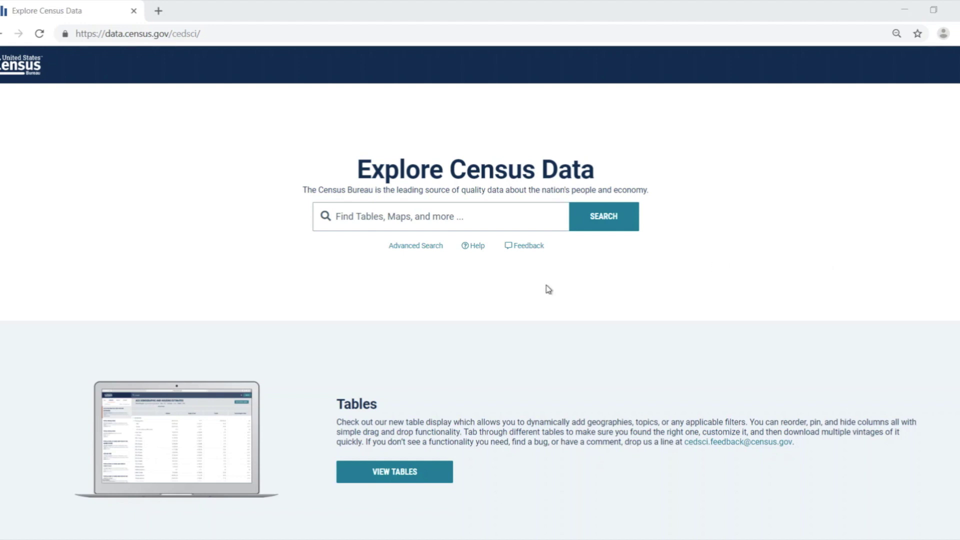
- Go from the Explore Census Data home page to Advanced Search
left_click(419, 248)
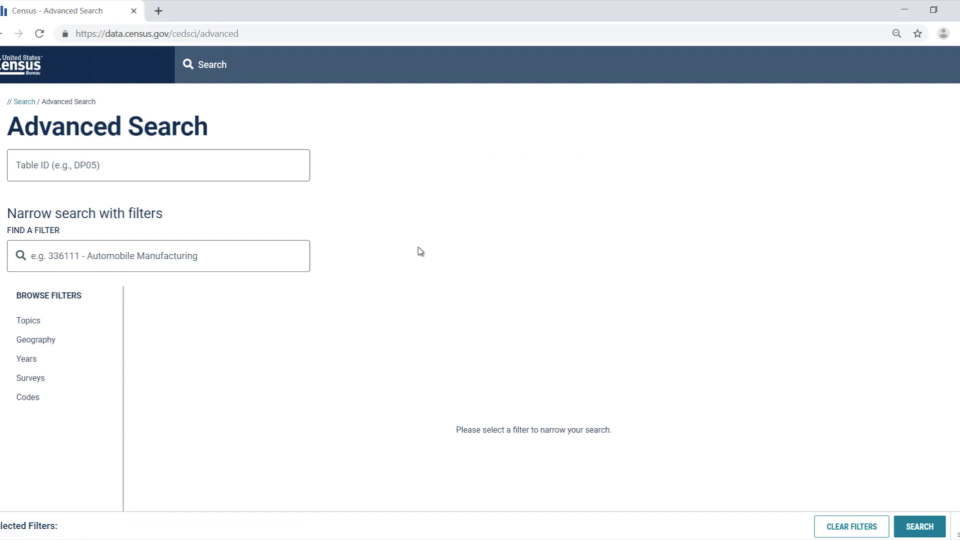
- Set the geography filter to County > Minnesota > All counties in Minnesota
left_click(72, 344)
left_click(175, 354)
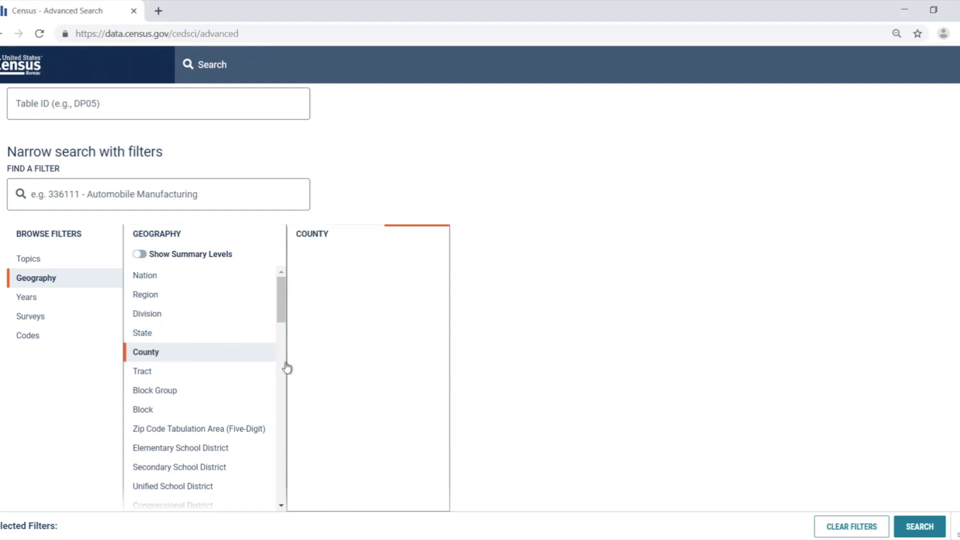
scroll(345, 367, "down", 10)
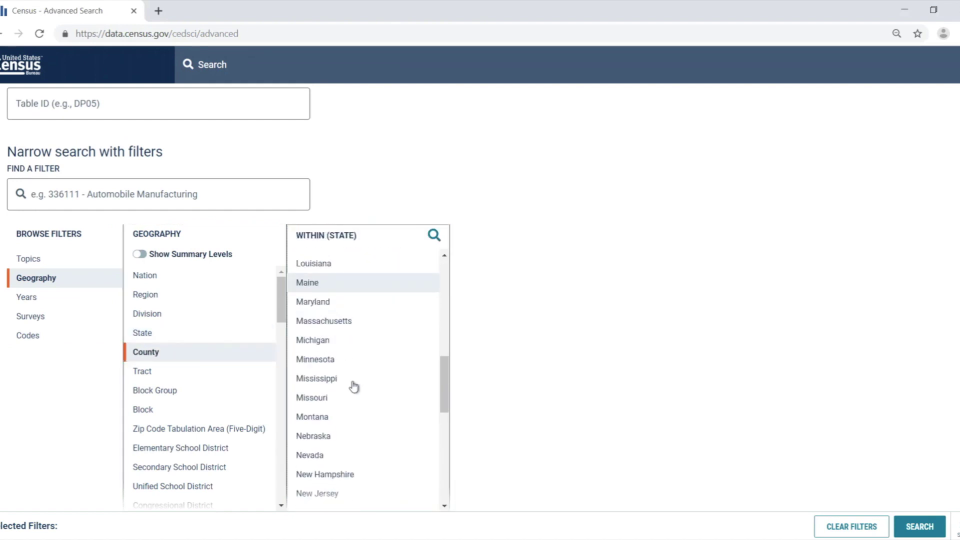
left_click(337, 293)
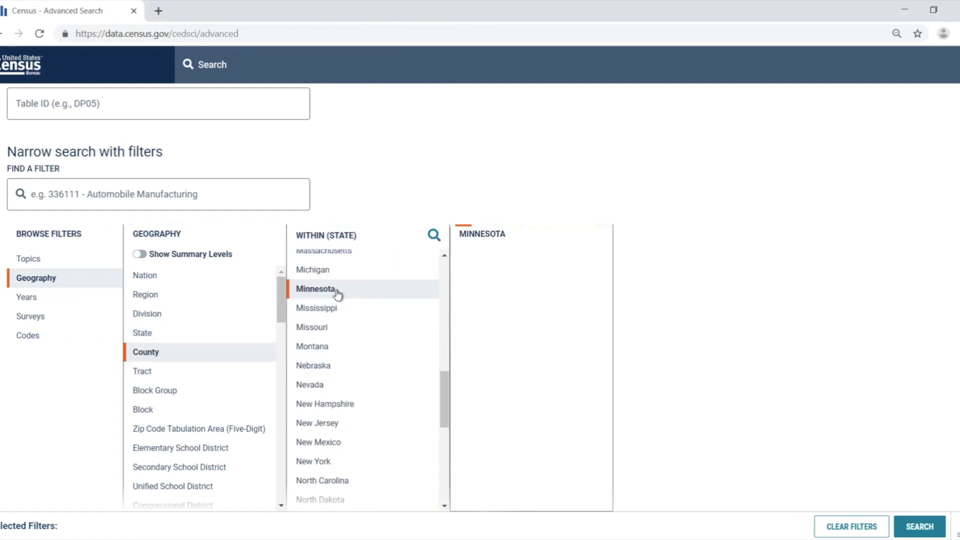
left_click(466, 297)
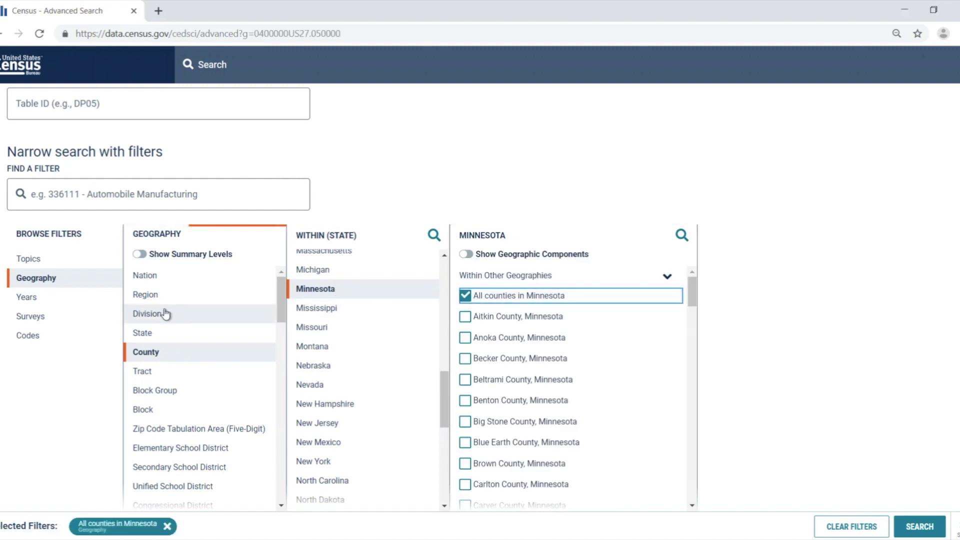
- Add the Topics > Housing filter and run the search
left_click(57, 261)
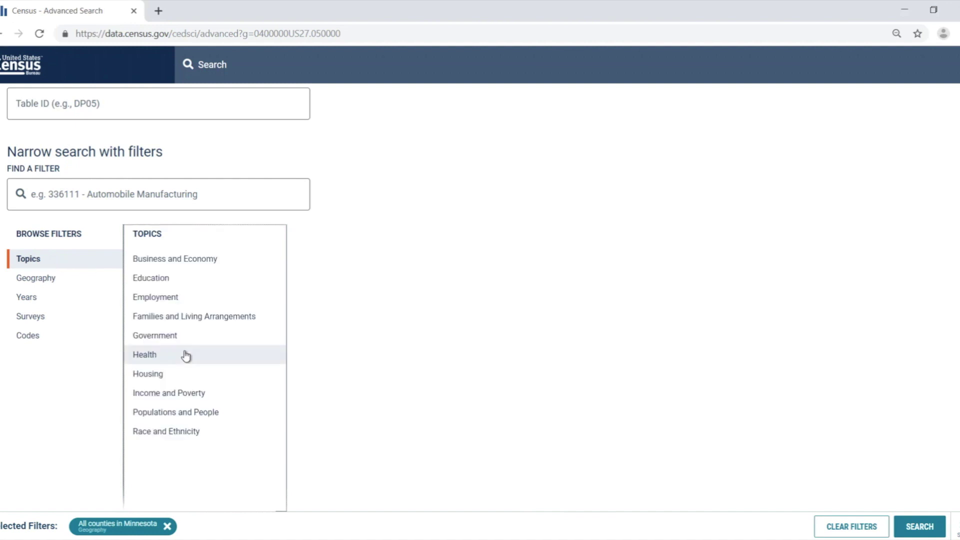
left_click(175, 378)
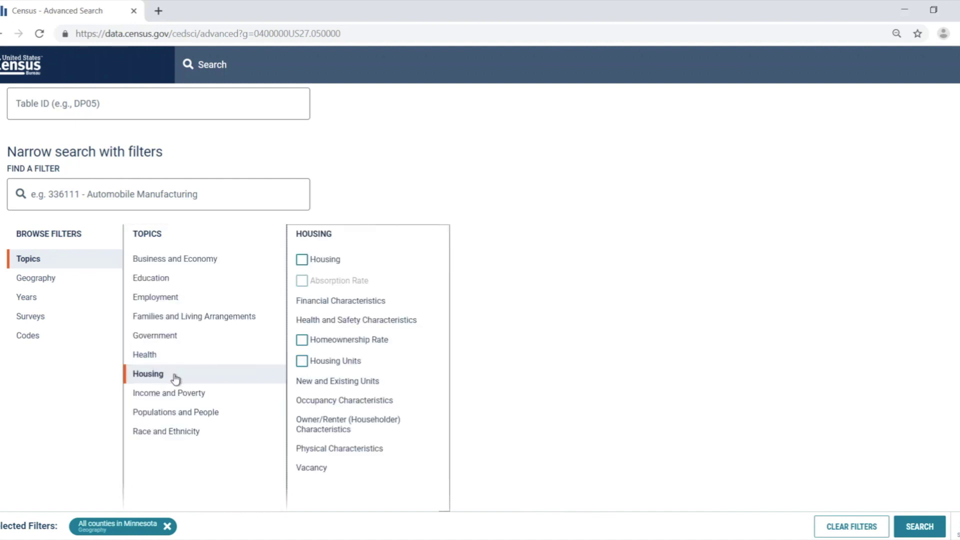
left_click(303, 261)
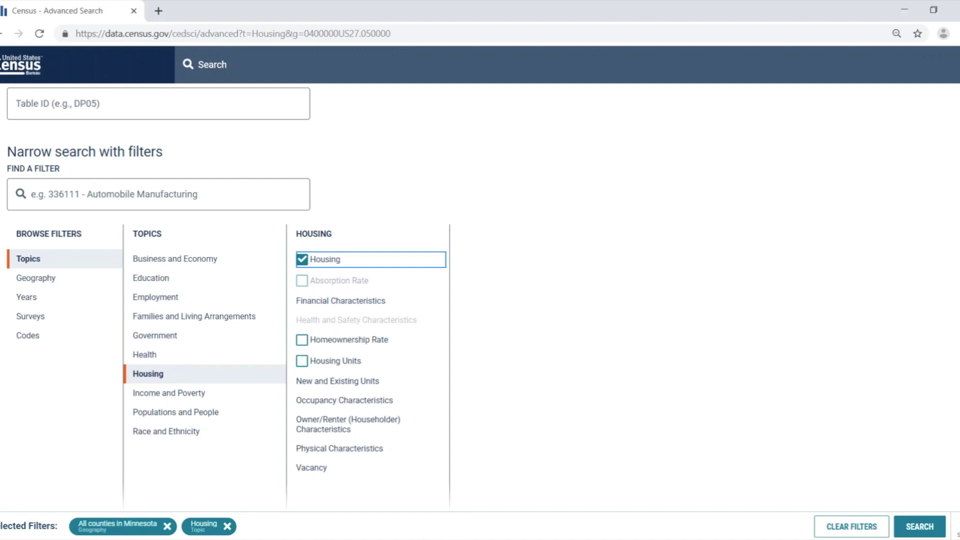
left_click(921, 528)
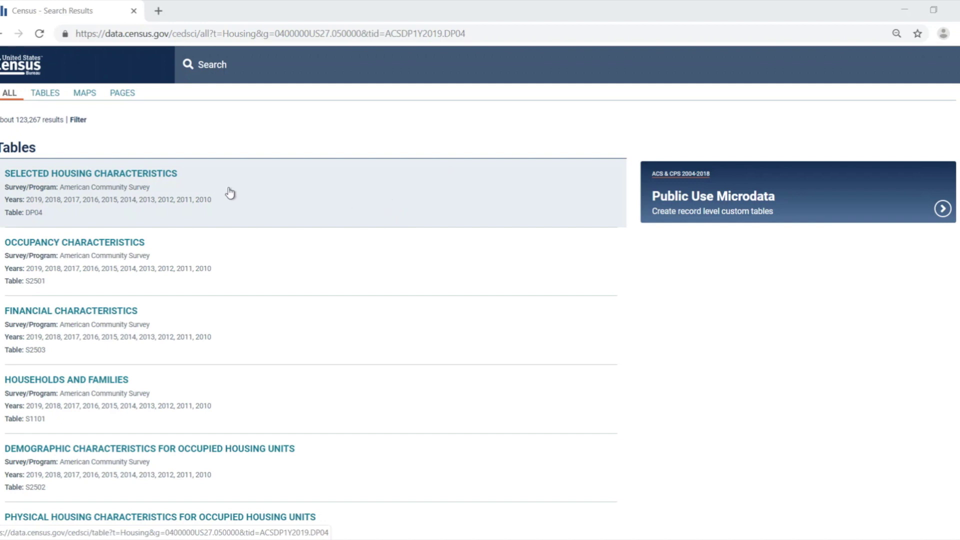
- Open the Selected Housing Characteristics (DP04) table and scroll through its rows and columns
left_click(163, 181)
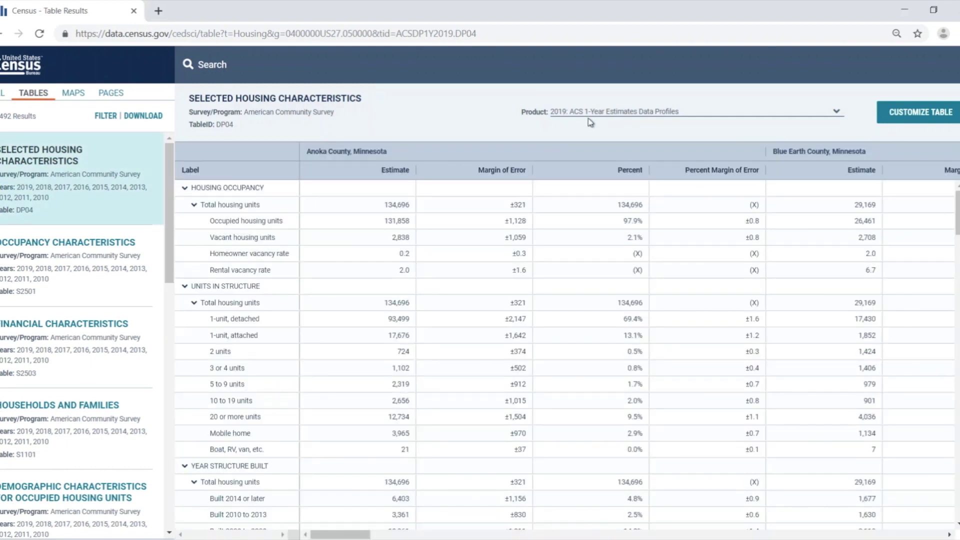
scroll(533, 240, "down", 13)
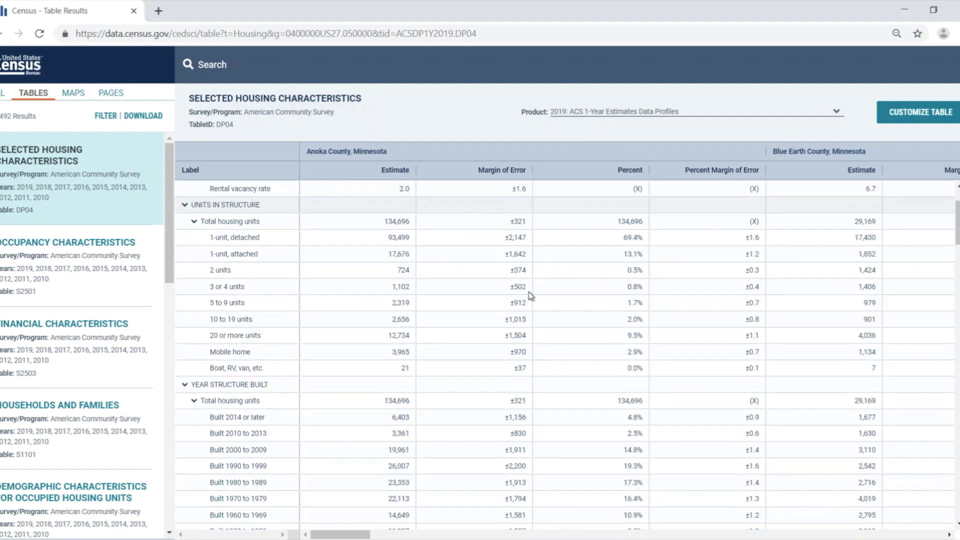
scroll(533, 292, "down", 10)
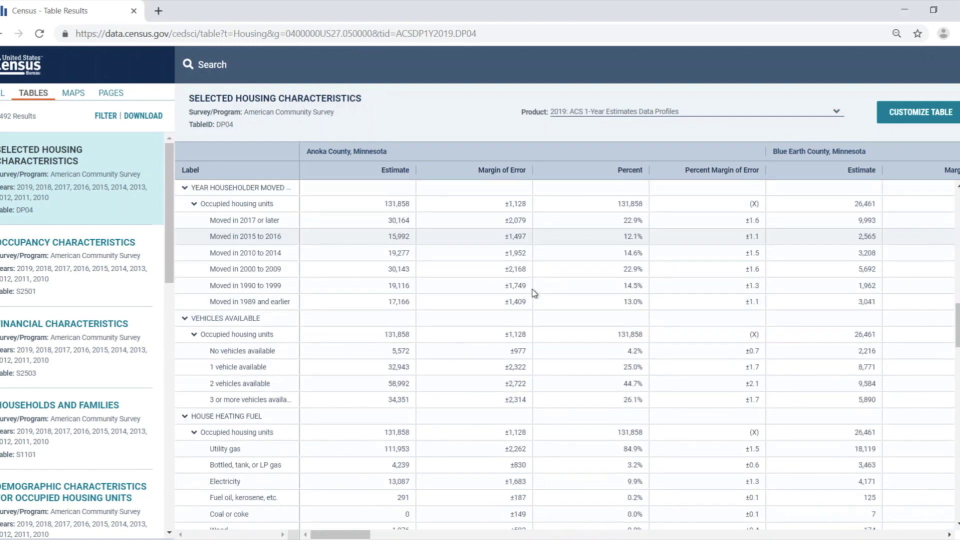
scroll(533, 289, "down", 7)
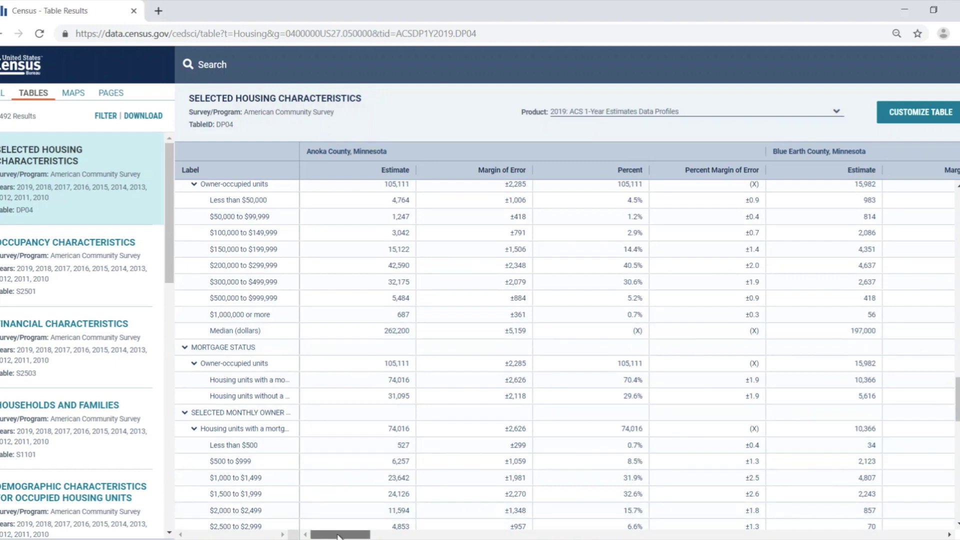
left_click_drag(346, 534, 305, 537)
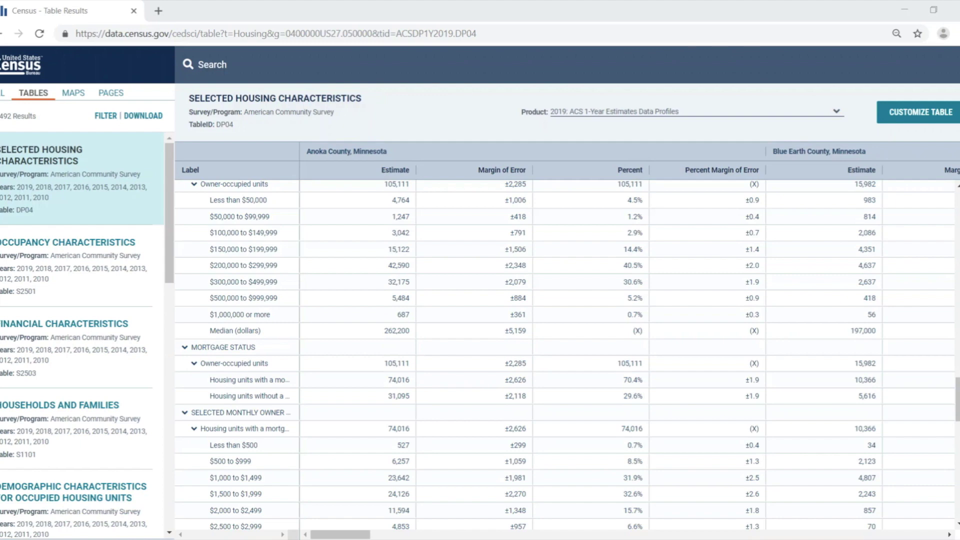
left_click(928, 118)
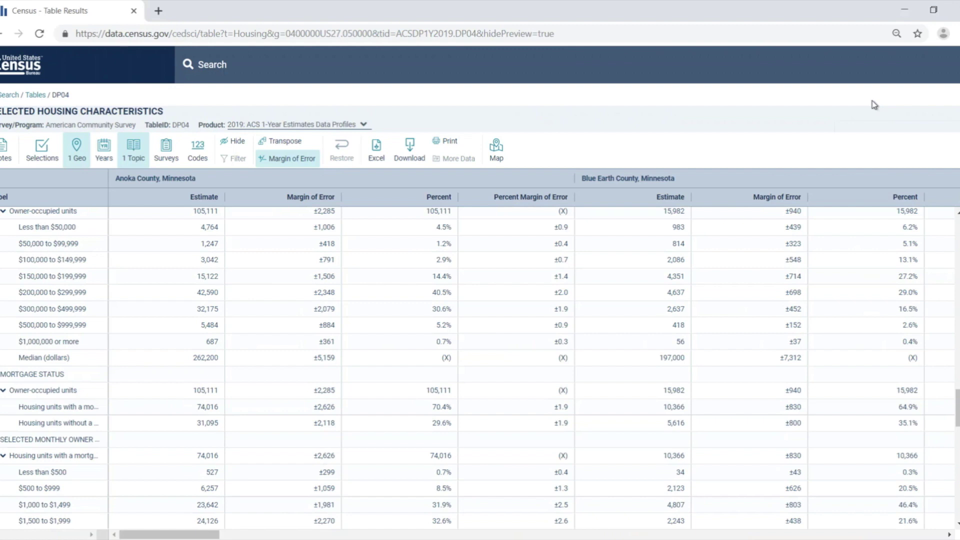
- Switch the DP04 data to a map of Minnesota counties shaded by total housing units
left_click(495, 148)
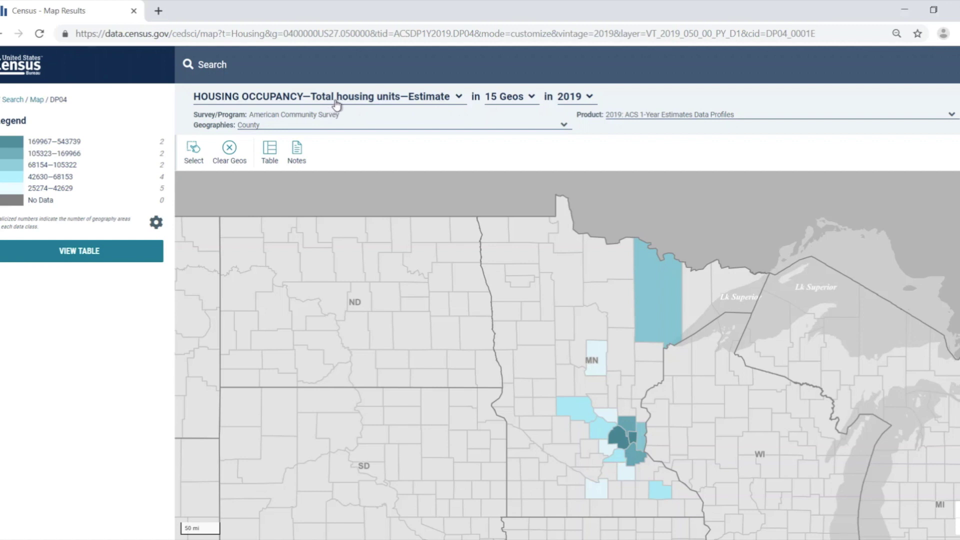
- Search the variable list for 'median' and map VALUE—Owner-occupied units—Median (dollars)
left_click(368, 98)
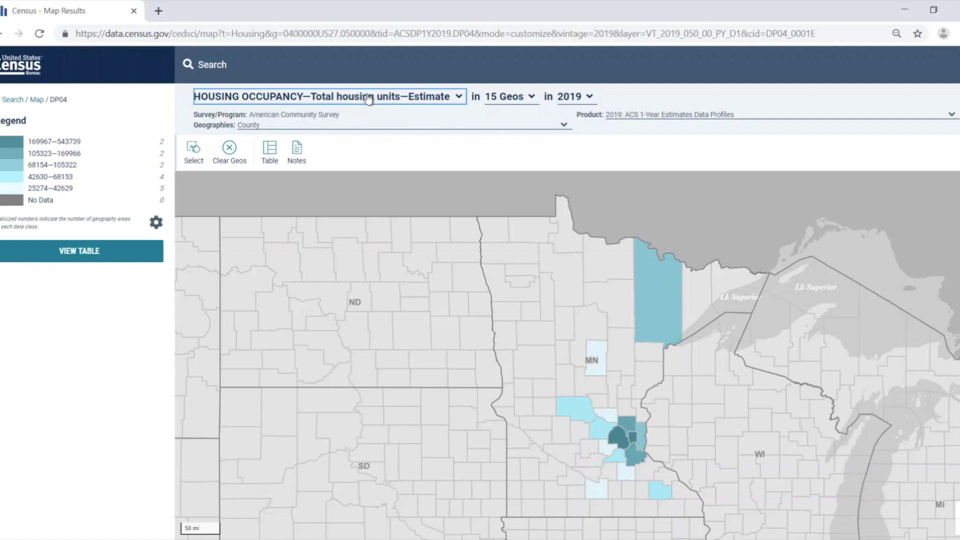
left_click(319, 129)
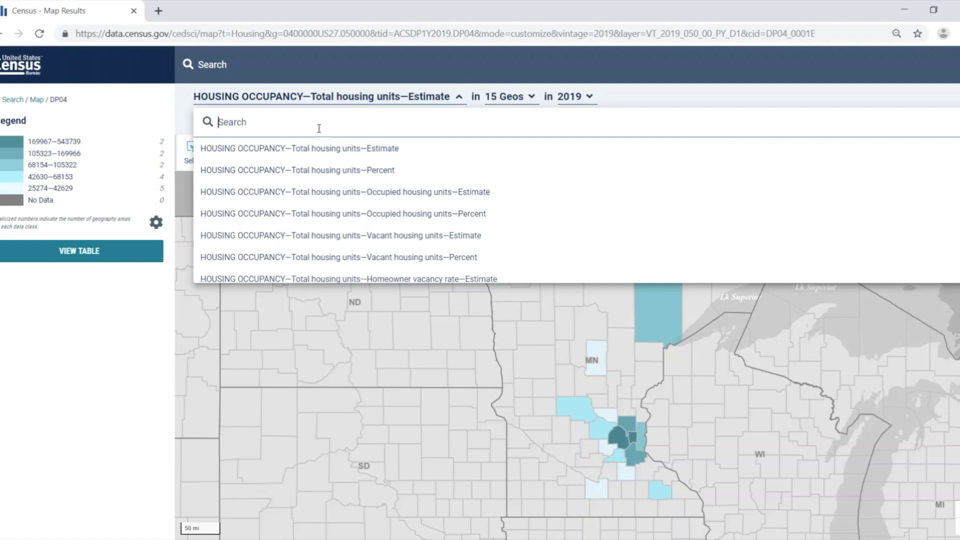
type("median")
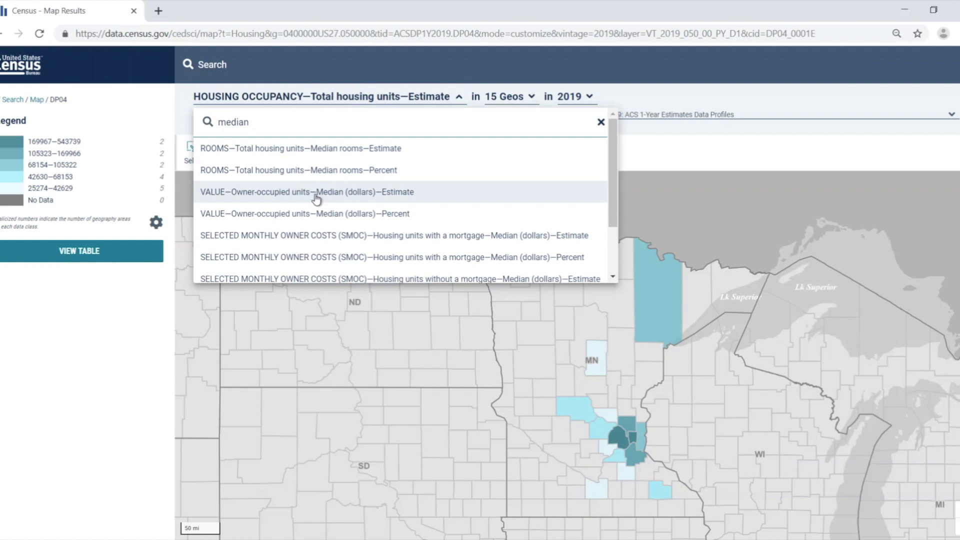
left_click(316, 196)
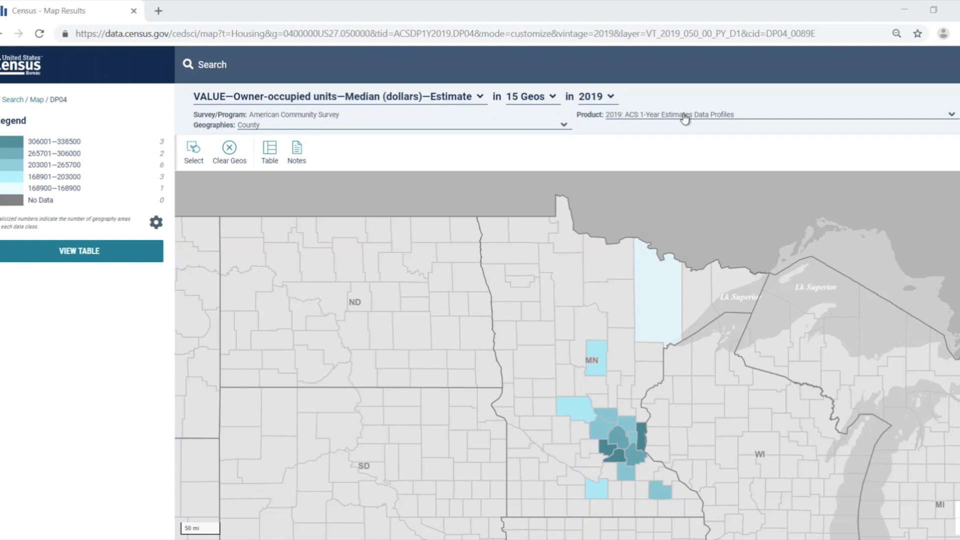
left_click(684, 117)
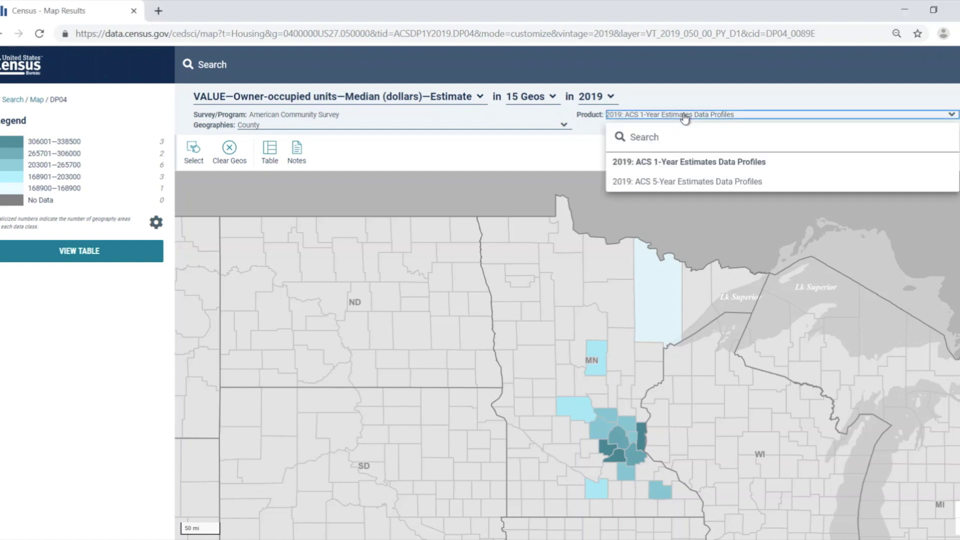
- Change the product to 2019 ACS 5-Year Estimates Data Profiles, shading all 87 counties
left_click(684, 184)
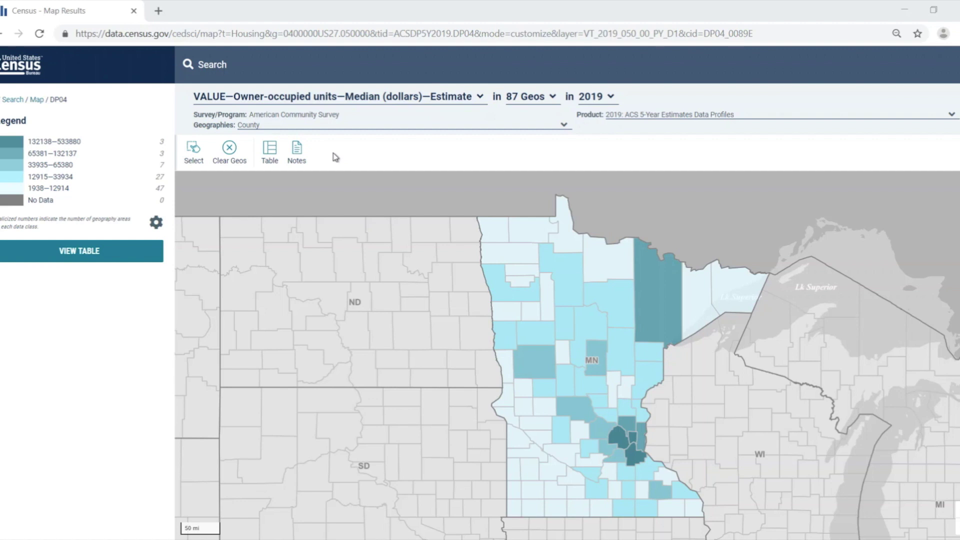
left_click(194, 159)
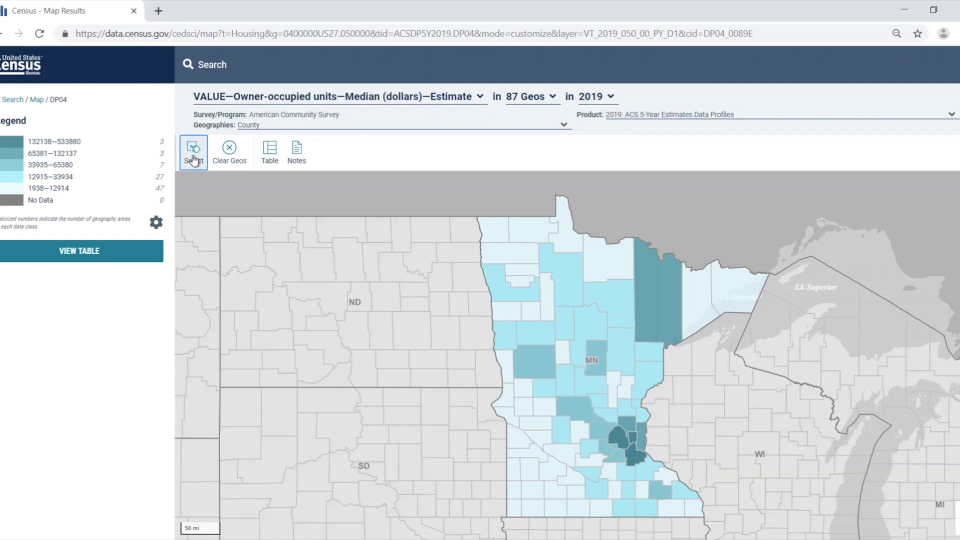
- Box-select three North Dakota border counties onto the map, making 90 geographies
left_click(462, 274)
left_click_drag(462, 274, 479, 306)
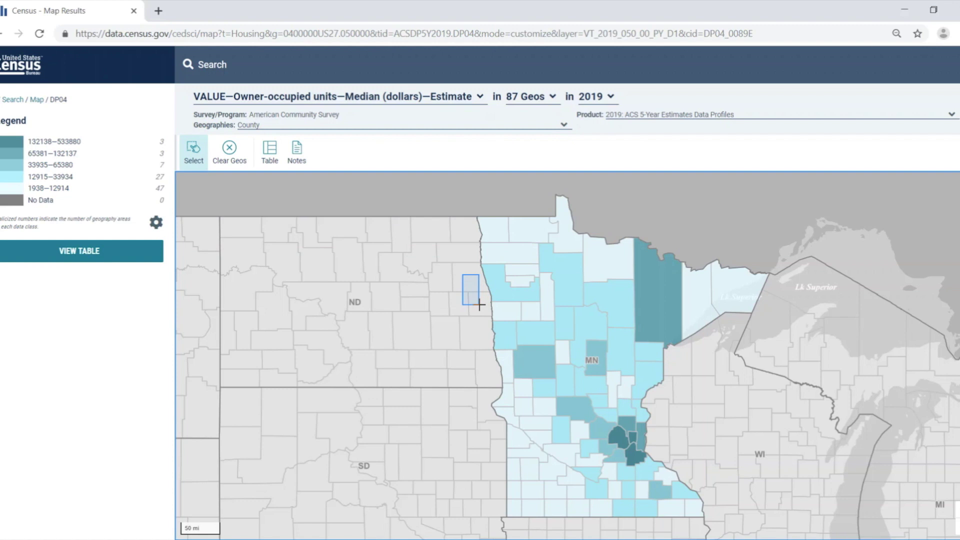
left_click_drag(479, 305, 479, 305)
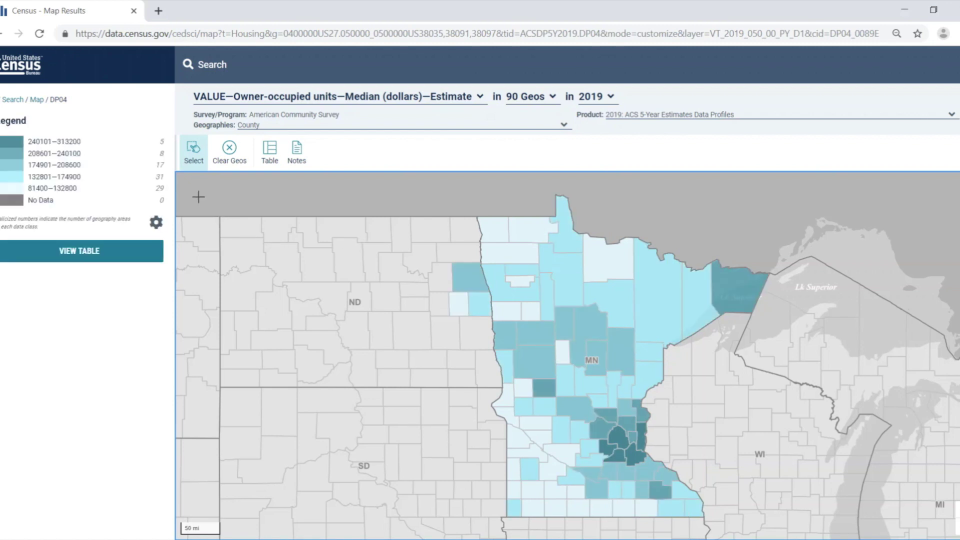
left_click(194, 159)
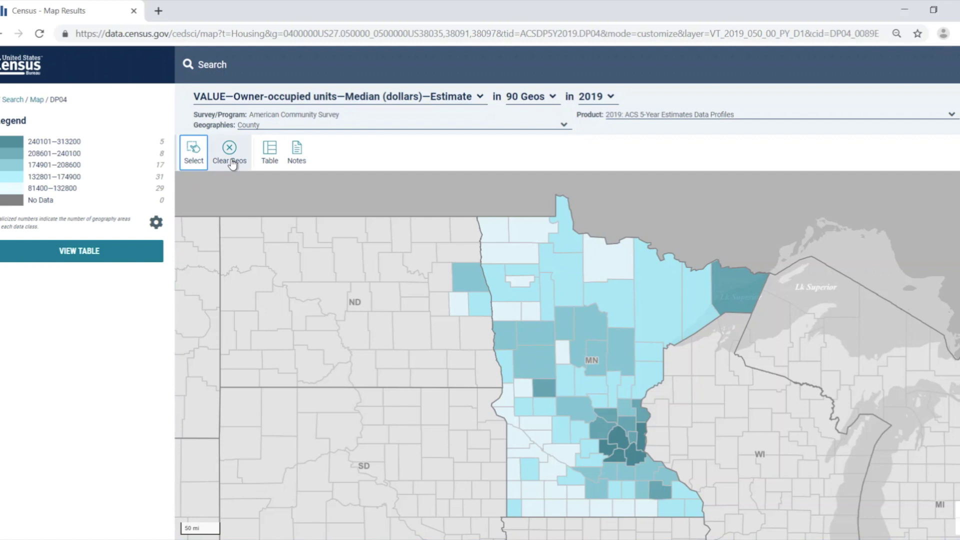
left_click(270, 160)
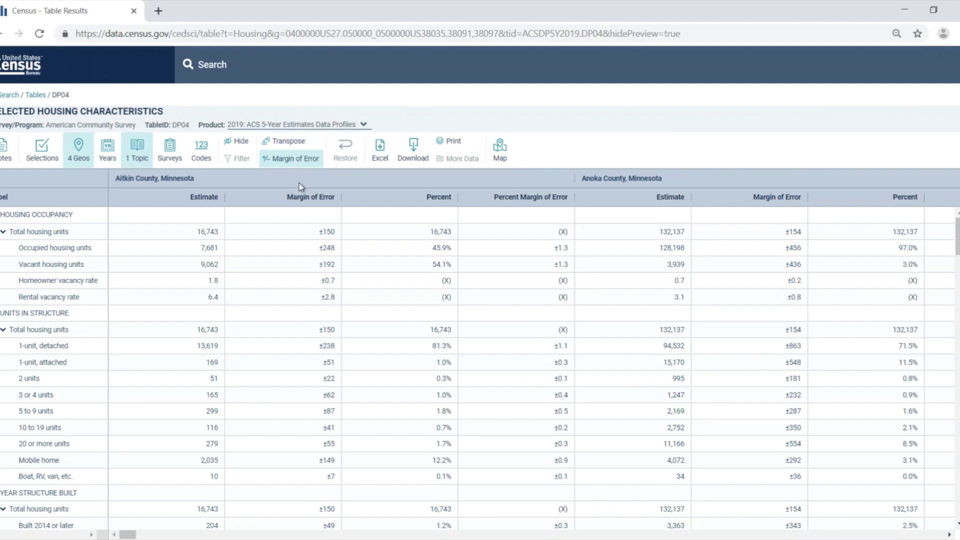
- Return to the map view and read the dataset notes, then close them
left_click(500, 150)
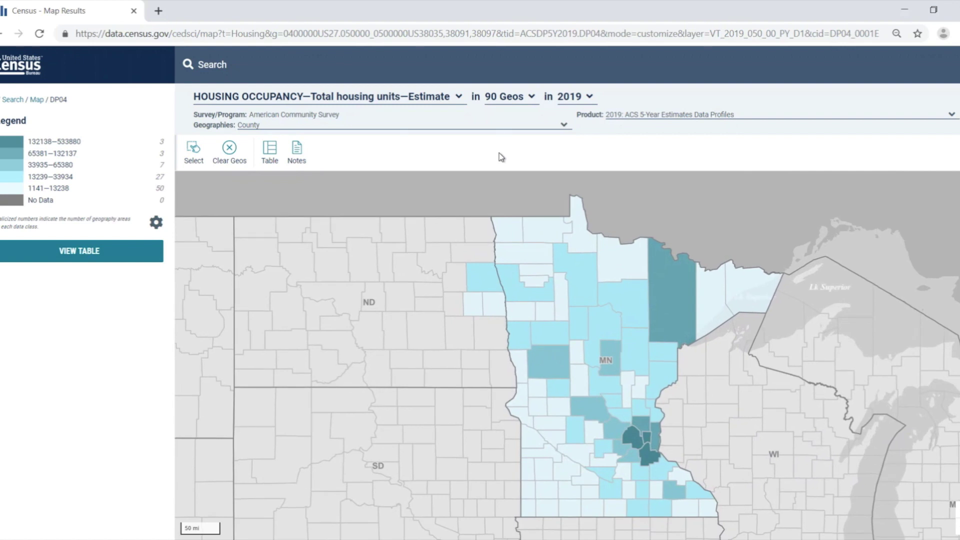
left_click(296, 159)
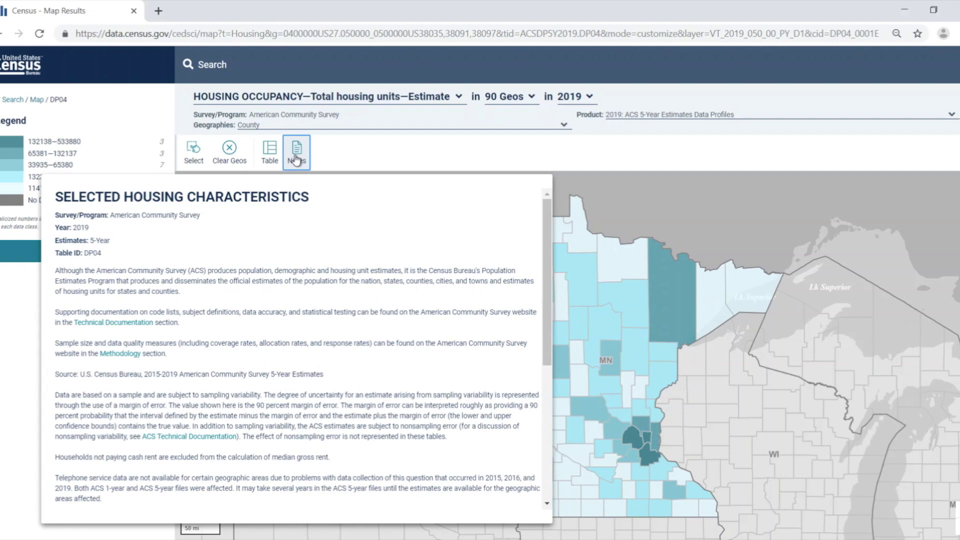
left_click(296, 159)
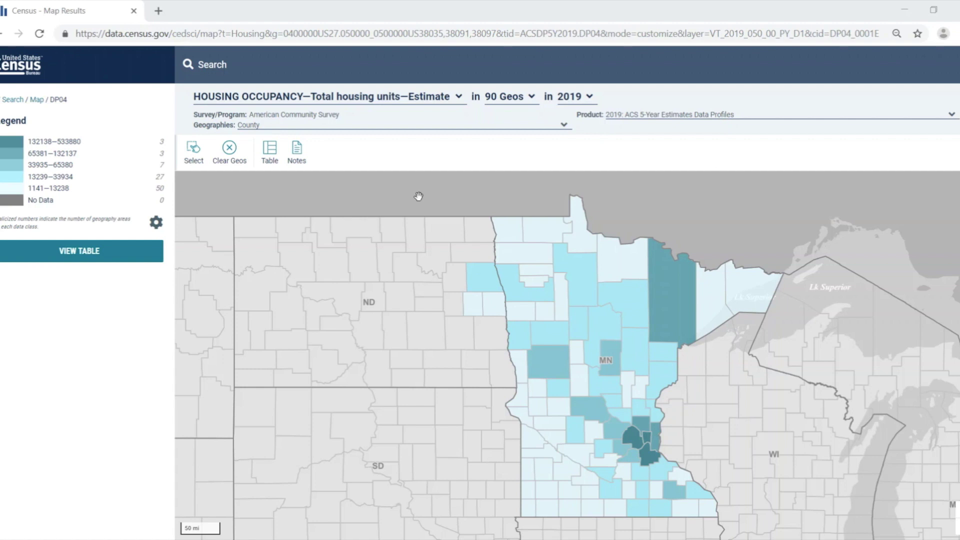
left_click(156, 223)
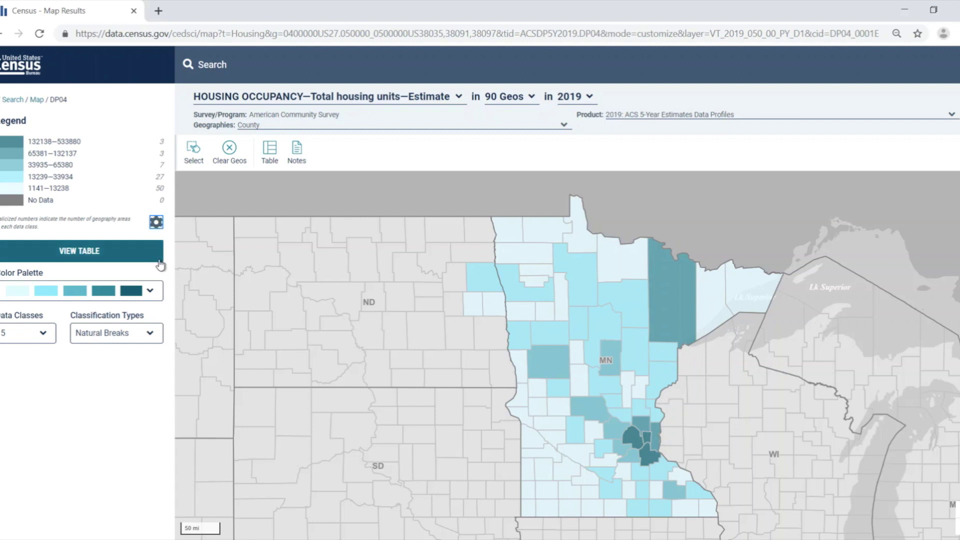
- Apply the purple-green colour palette with 6 data classes to the county map
left_click(150, 291)
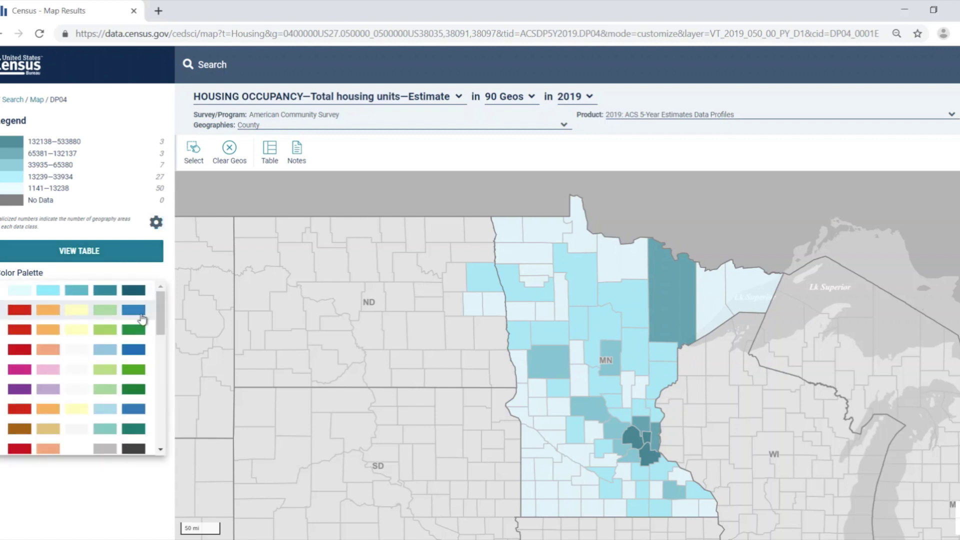
left_click(103, 393)
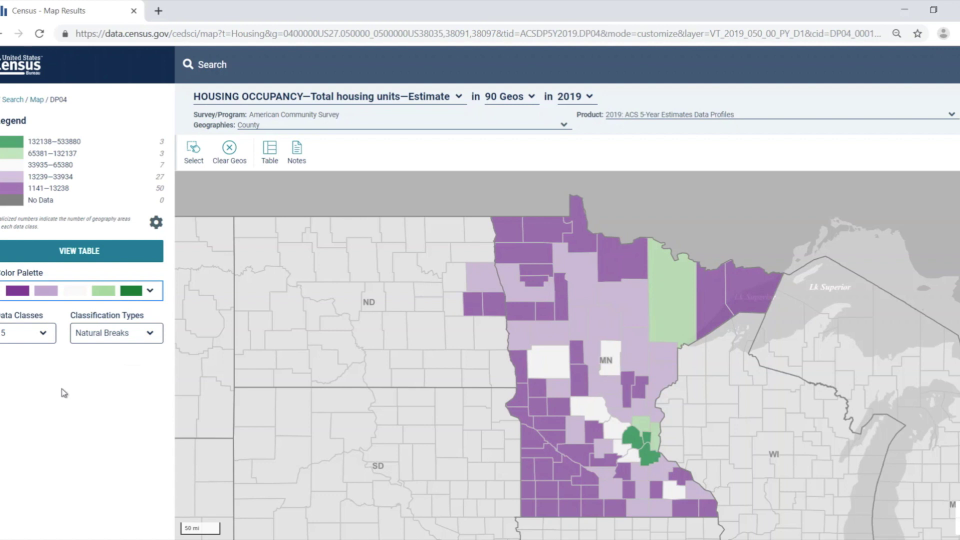
left_click(38, 339)
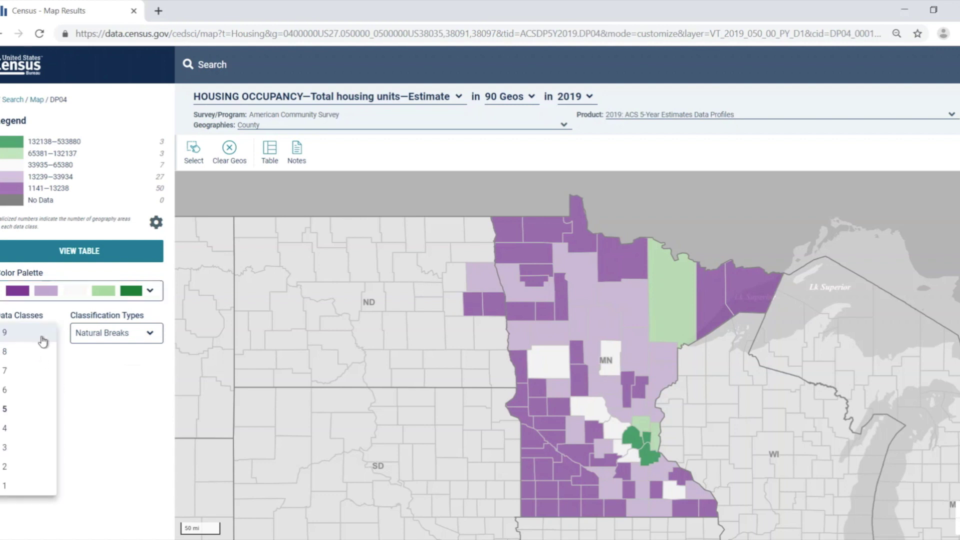
left_click(14, 391)
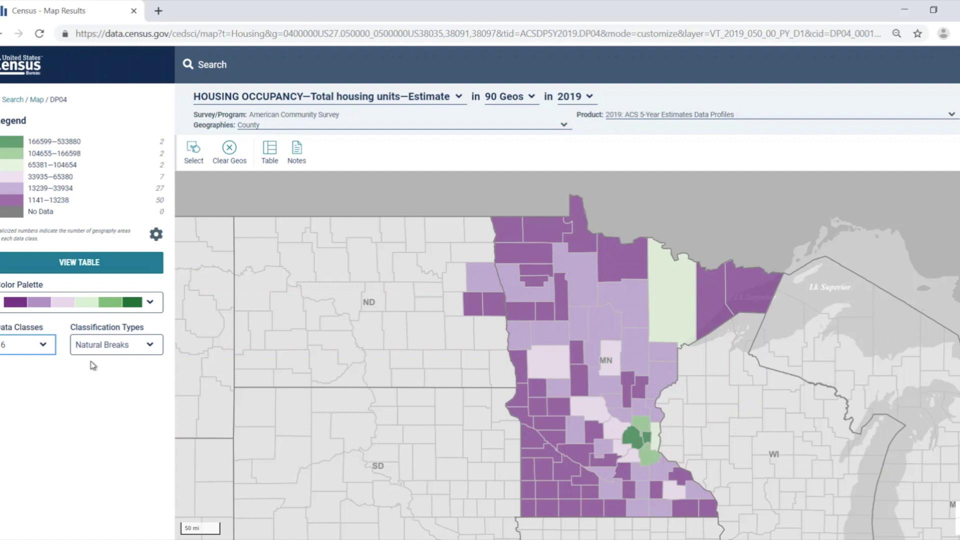
left_click(156, 235)
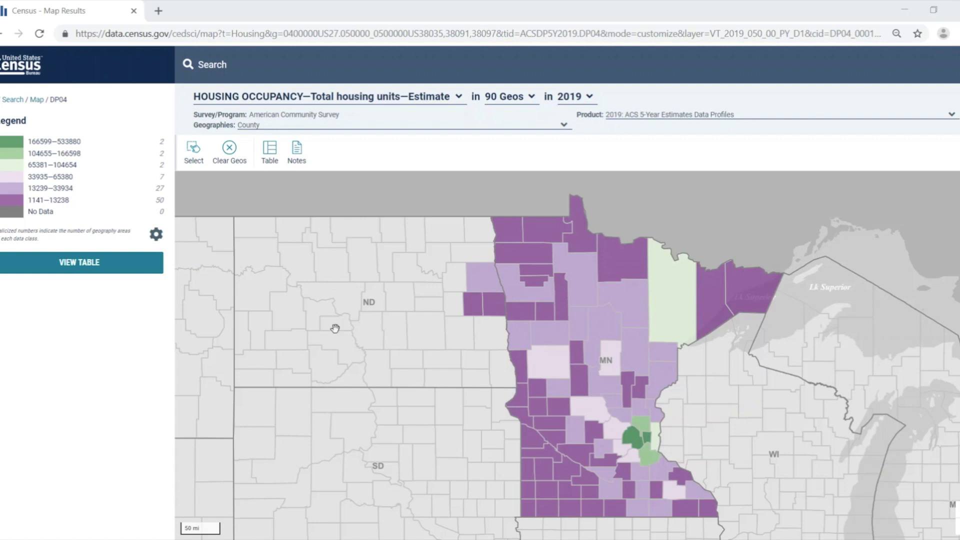
- Preview the county values table, then go to the full DP04 table page
left_click(87, 272)
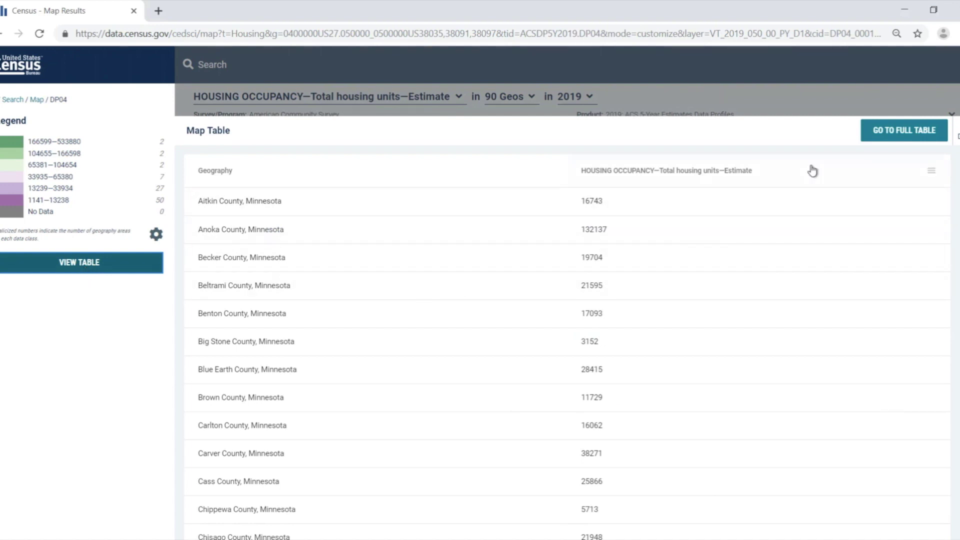
key("Escape")
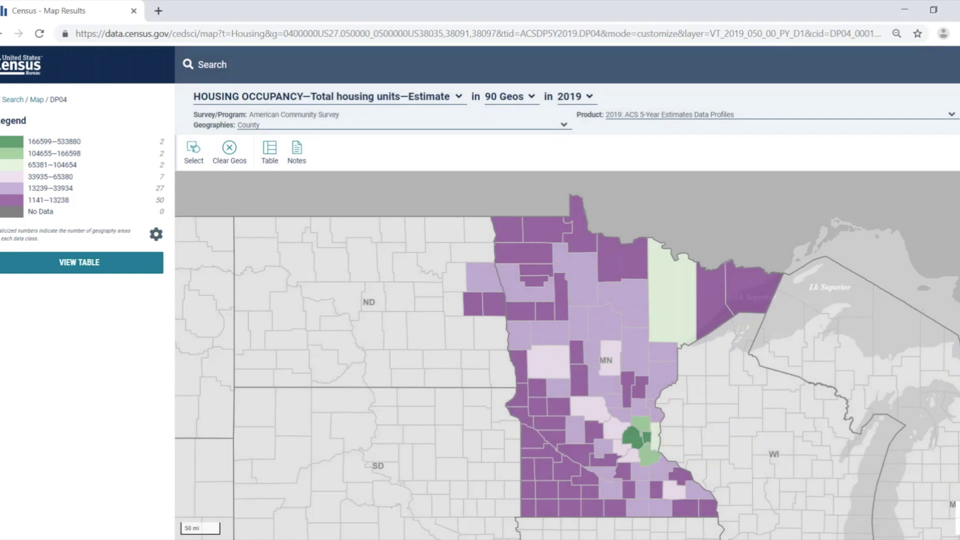
left_click(110, 271)
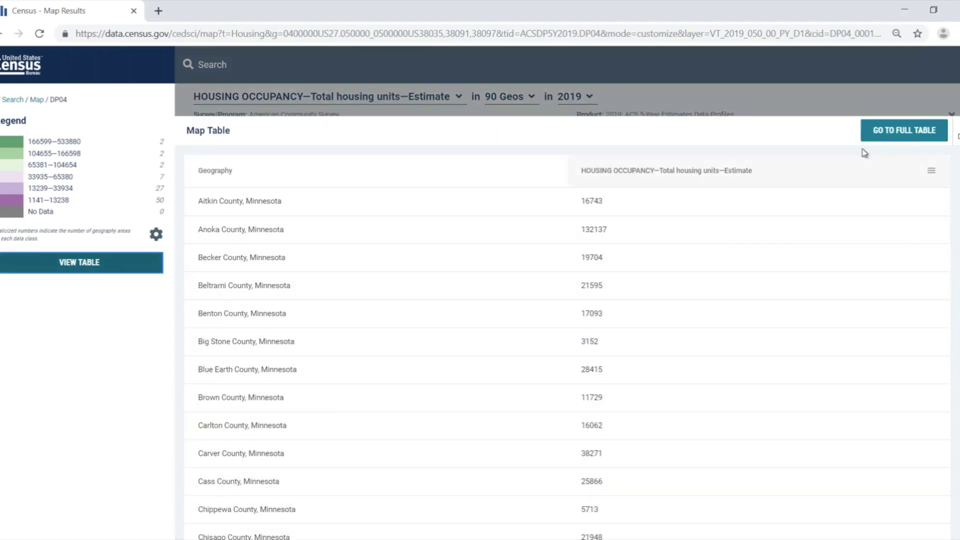
left_click(920, 130)
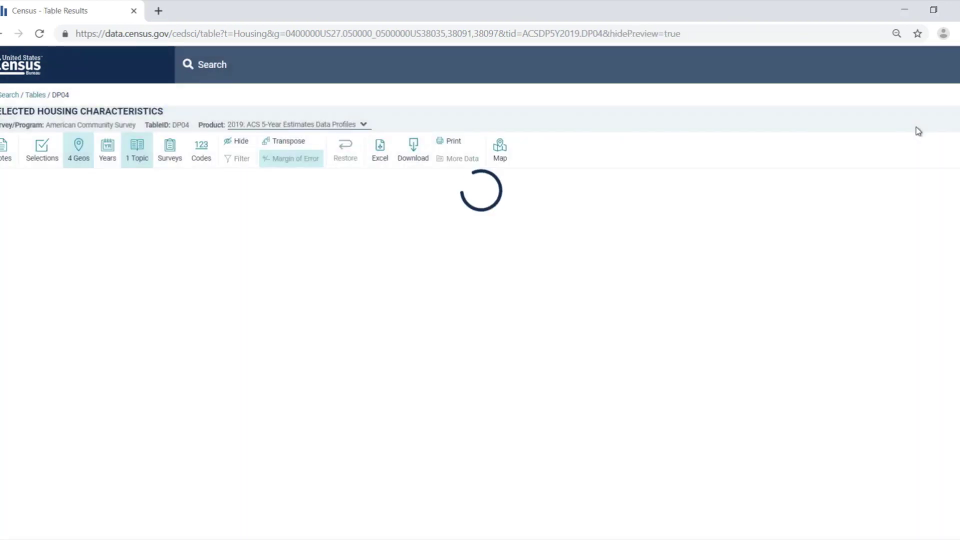